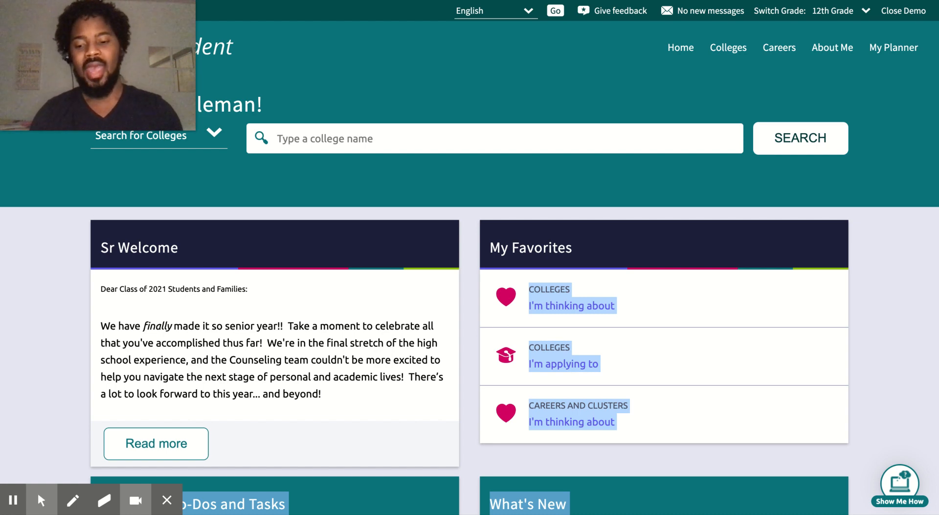
- Open the full Sr Welcome message and read the letter to the Class of 2021 students and families
{"action": "mouse_move", "coordinate": [135, 4]}
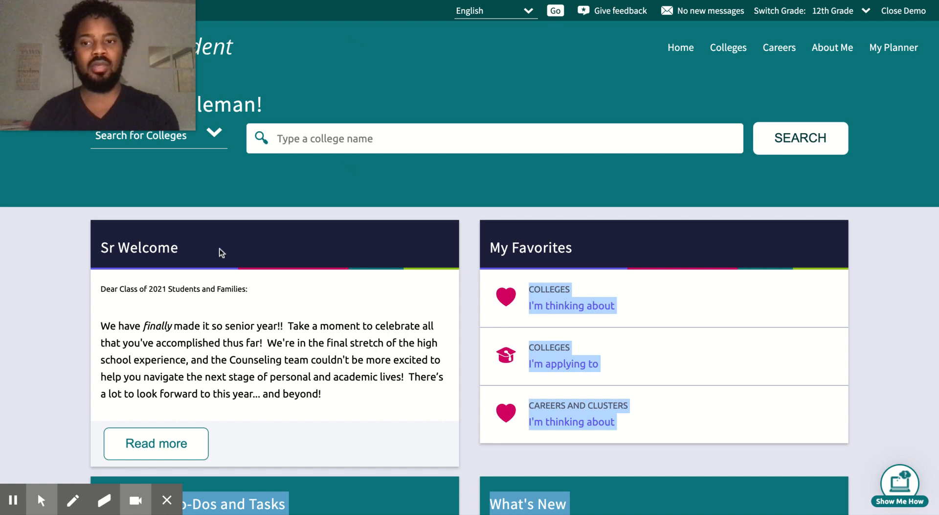
{"action": "left_click", "coordinate": [605, 190]}
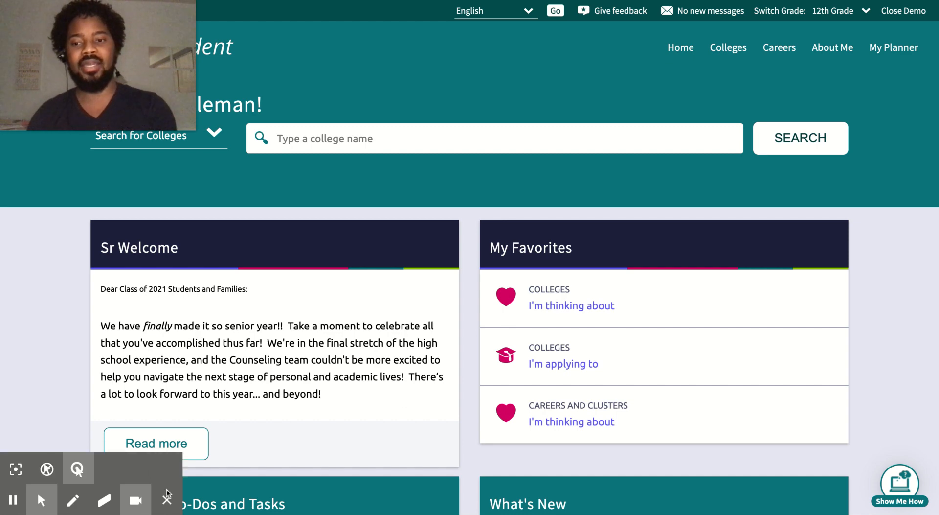
{"action": "left_click", "coordinate": [186, 442]}
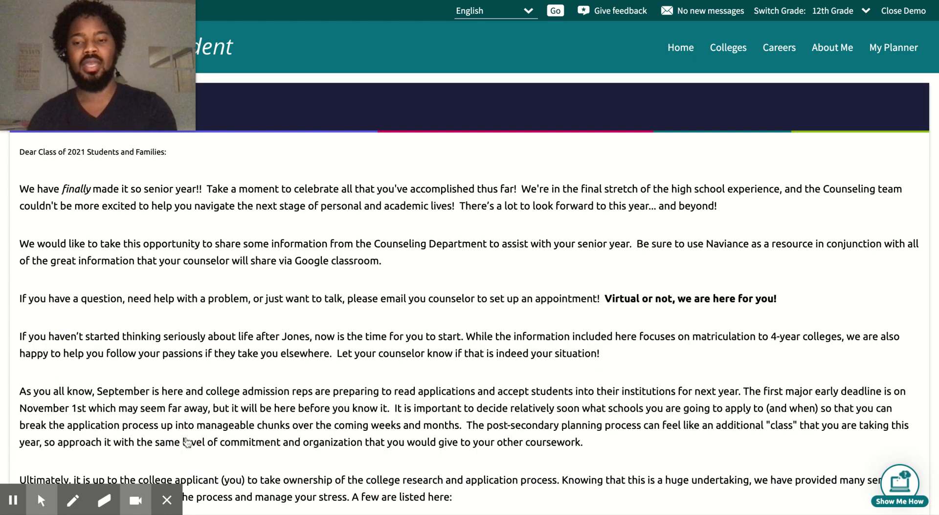
{"action": "scroll", "coordinate": [343, 363], "scroll_direction": "down", "scroll_amount": 8}
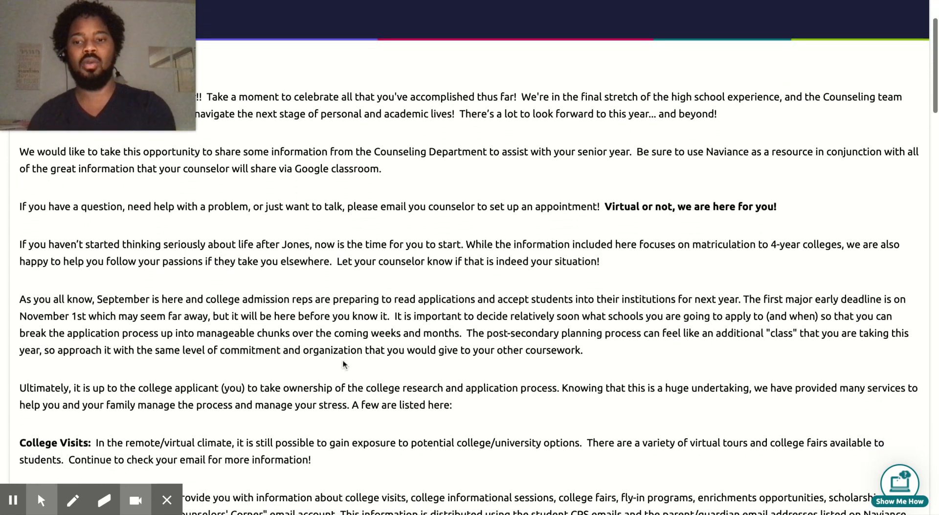
{"action": "scroll", "coordinate": [343, 363], "scroll_direction": "down", "scroll_amount": 6}
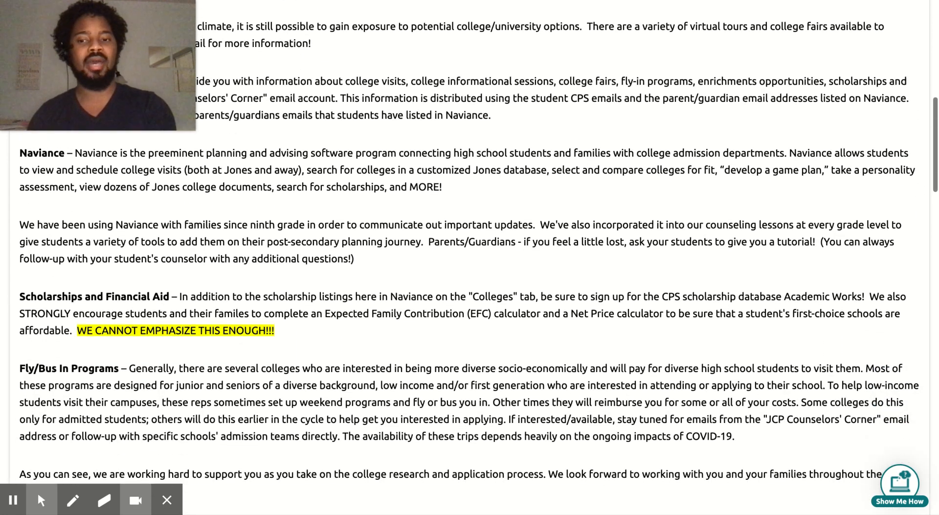
{"action": "scroll", "coordinate": [342, 363], "scroll_direction": "down", "scroll_amount": 6}
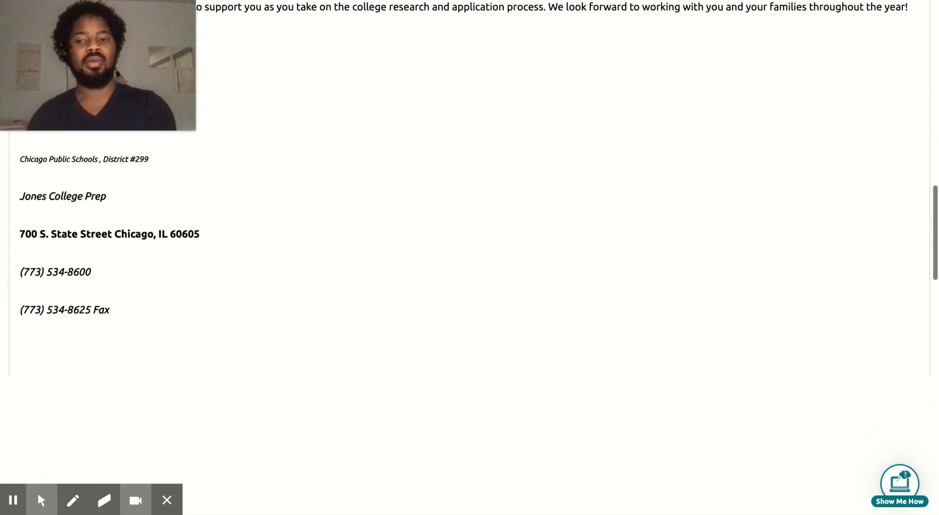
{"action": "scroll", "coordinate": [343, 364], "scroll_direction": "down", "scroll_amount": 5}
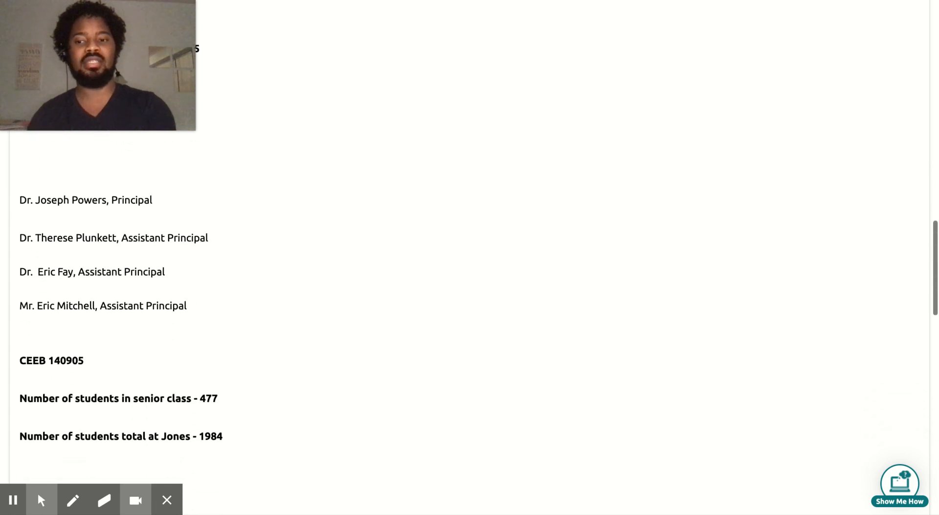
- Review the counselor contact list in the welcome message, including each counselor's range of student last names
{"action": "scroll", "coordinate": [343, 364], "scroll_direction": "down", "scroll_amount": 2}
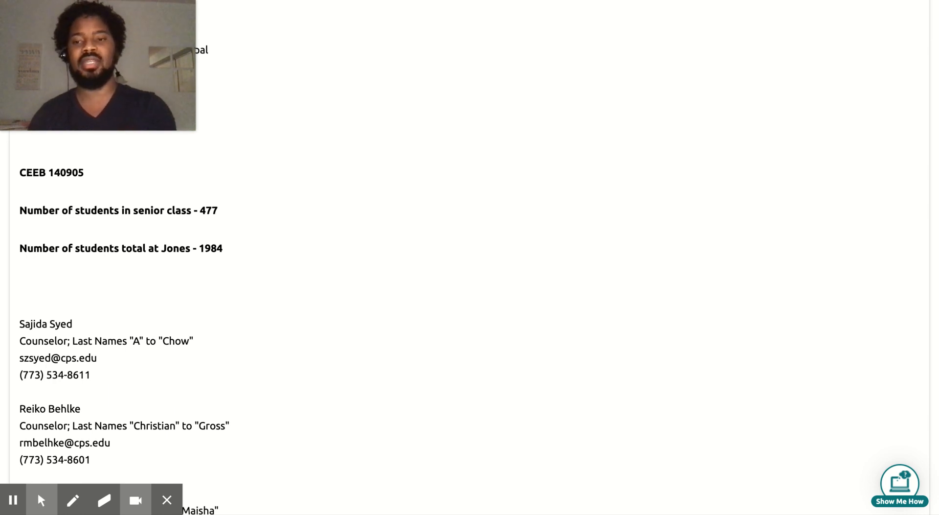
{"action": "scroll", "coordinate": [343, 364], "scroll_direction": "down", "scroll_amount": 1}
{"action": "scroll", "coordinate": [342, 363], "scroll_direction": "down", "scroll_amount": 3}
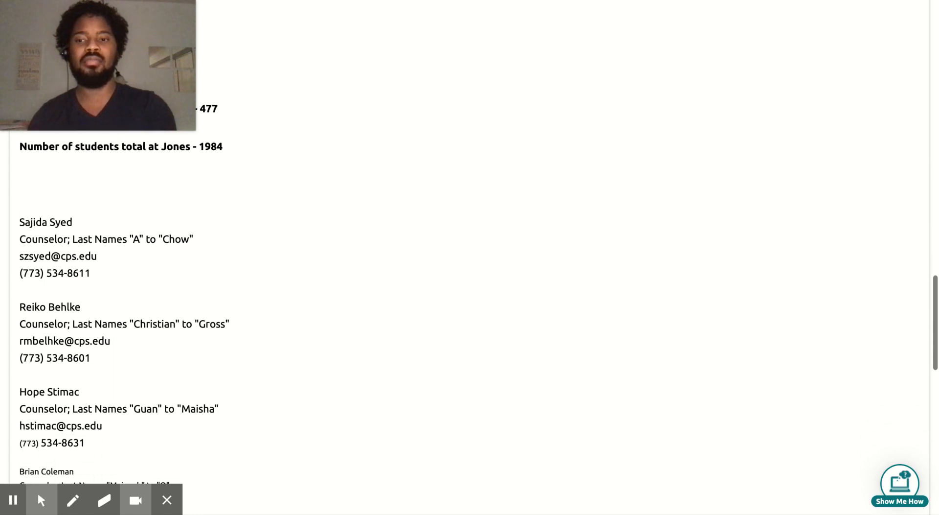
{"action": "scroll", "coordinate": [469, 248], "scroll_direction": "down", "scroll_amount": 3}
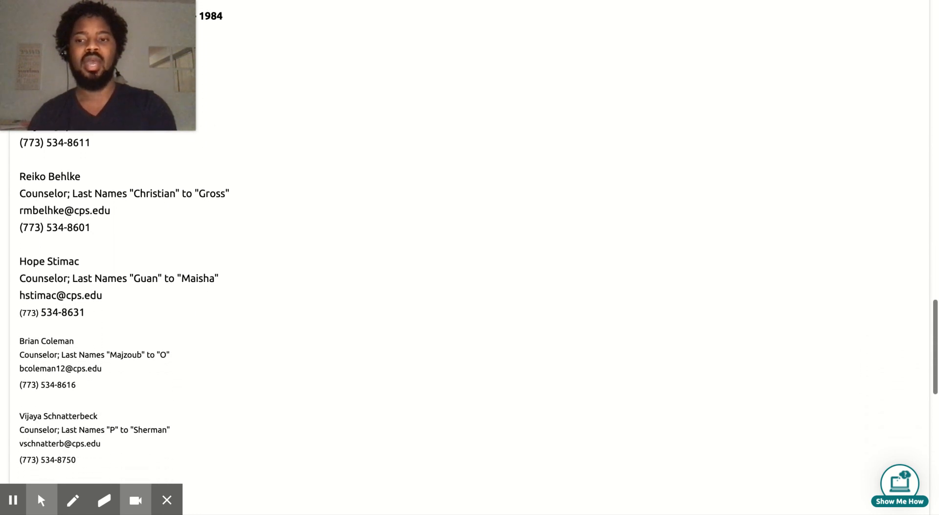
{"action": "scroll", "coordinate": [469, 248], "scroll_direction": "down", "scroll_amount": 2}
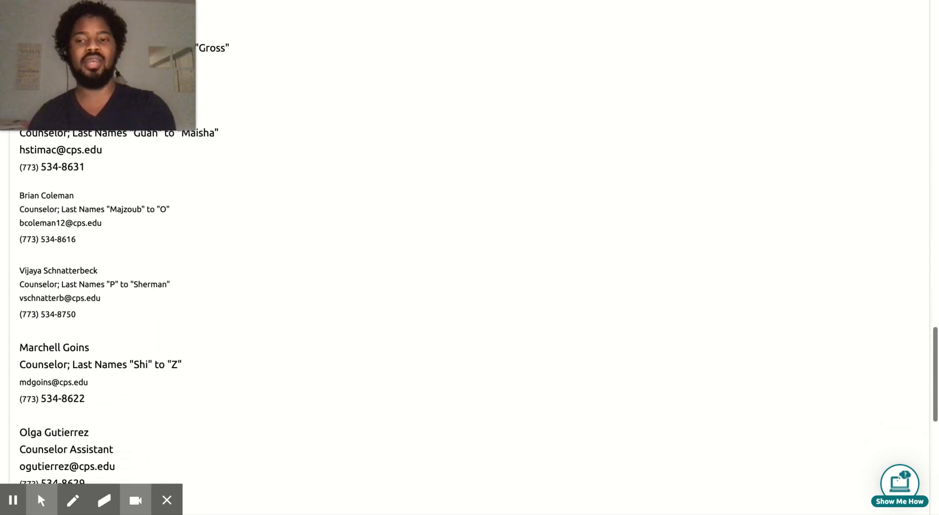
{"action": "scroll", "coordinate": [470, 248], "scroll_direction": "down", "scroll_amount": 1}
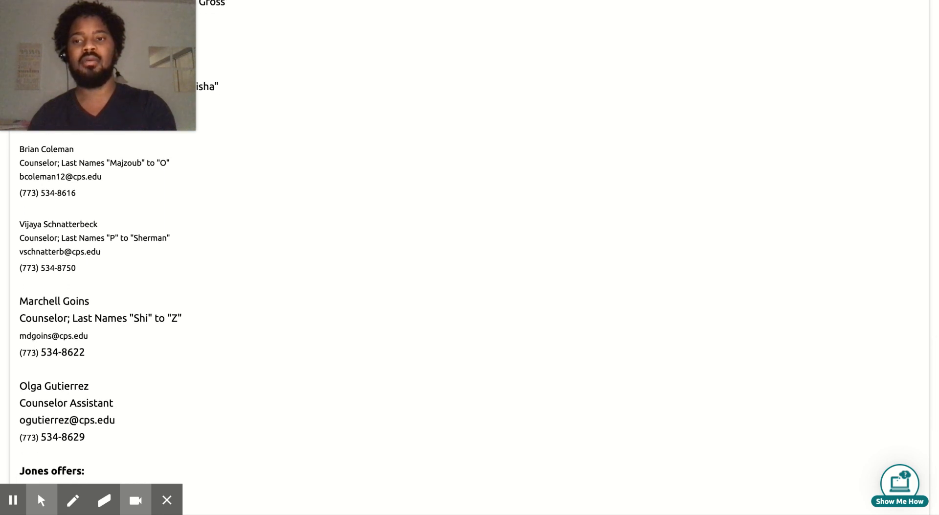
{"action": "scroll", "coordinate": [469, 248], "scroll_direction": "down", "scroll_amount": 3}
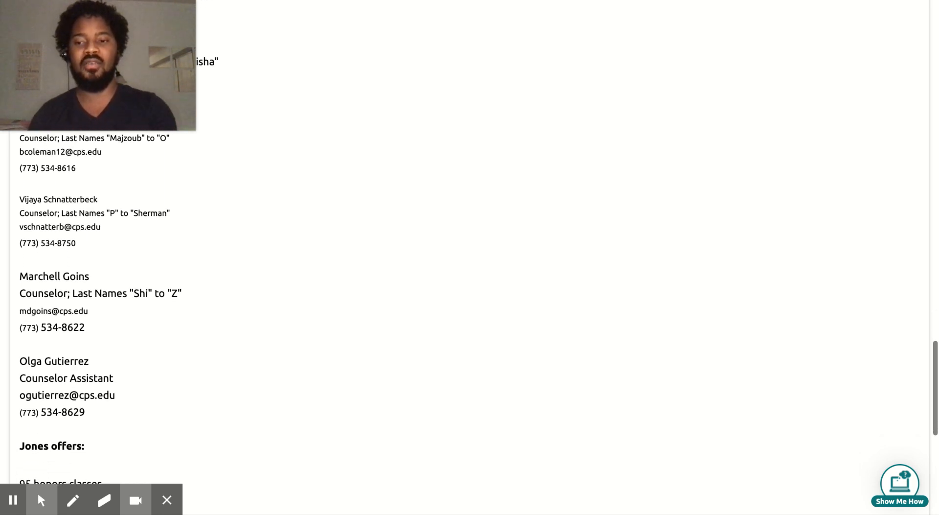
- Review the Jones course offerings and the GPA and Grading Scale table at the end of the welcome message
{"action": "scroll", "coordinate": [470, 248], "scroll_direction": "down", "scroll_amount": 3}
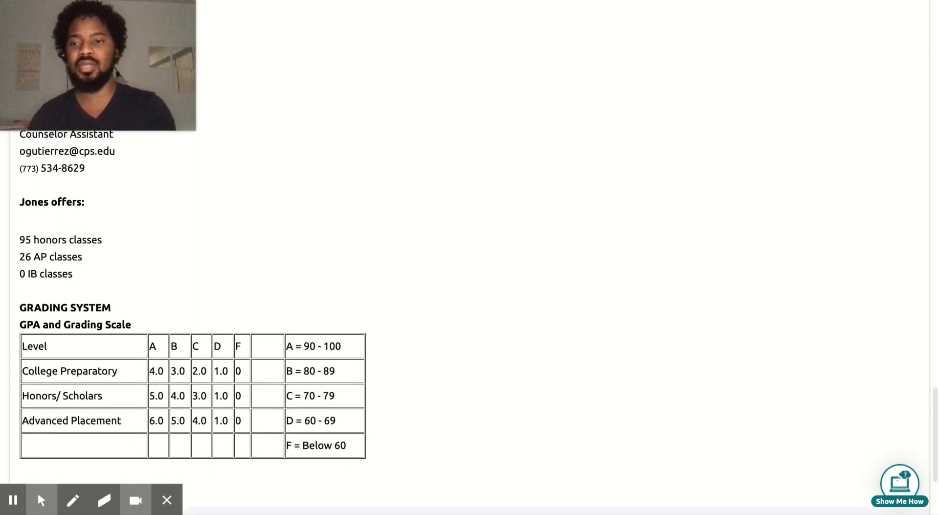
{"action": "scroll", "coordinate": [469, 294], "scroll_direction": "down", "scroll_amount": 2}
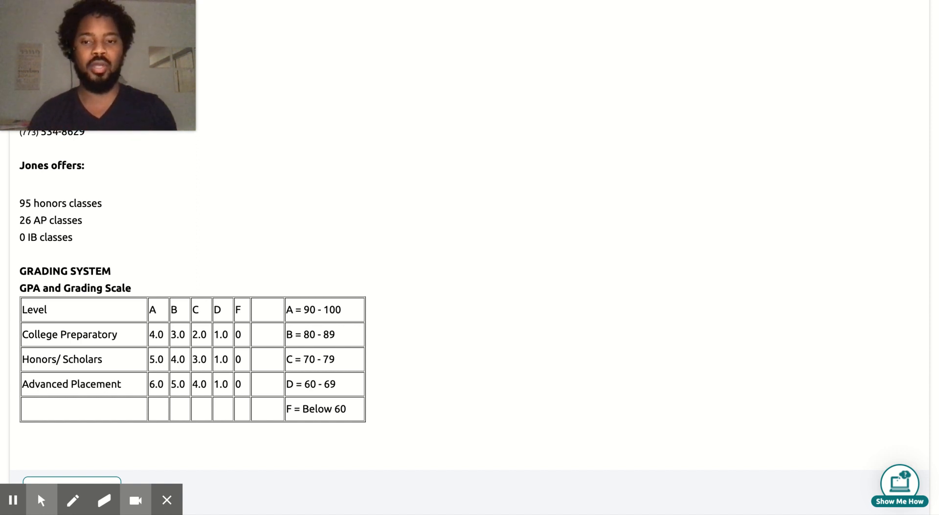
{"action": "scroll", "coordinate": [470, 293], "scroll_direction": "down", "scroll_amount": 1}
- Go to the Colleges home page and open the list of colleges I'm thinking about
{"action": "scroll", "coordinate": [470, 294], "scroll_direction": "up", "scroll_amount": 7}
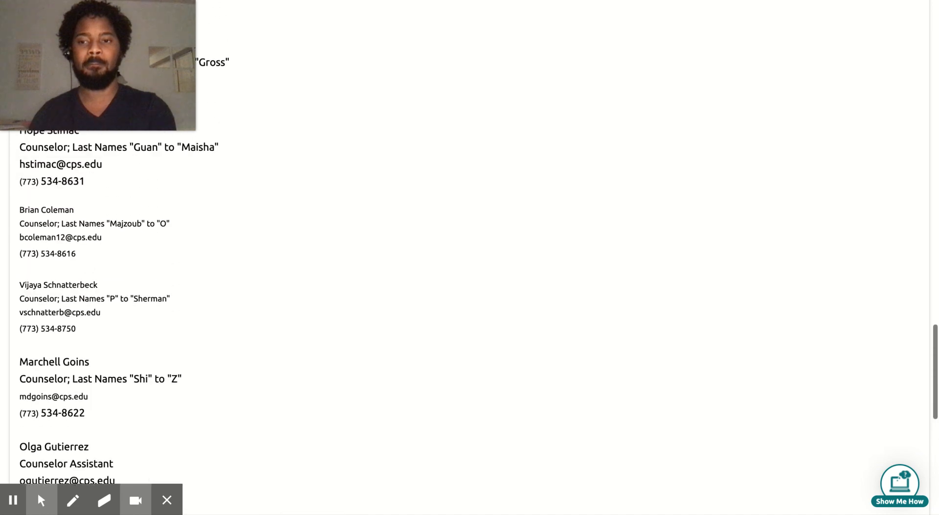
{"action": "scroll", "coordinate": [470, 293], "scroll_direction": "up", "scroll_amount": 15}
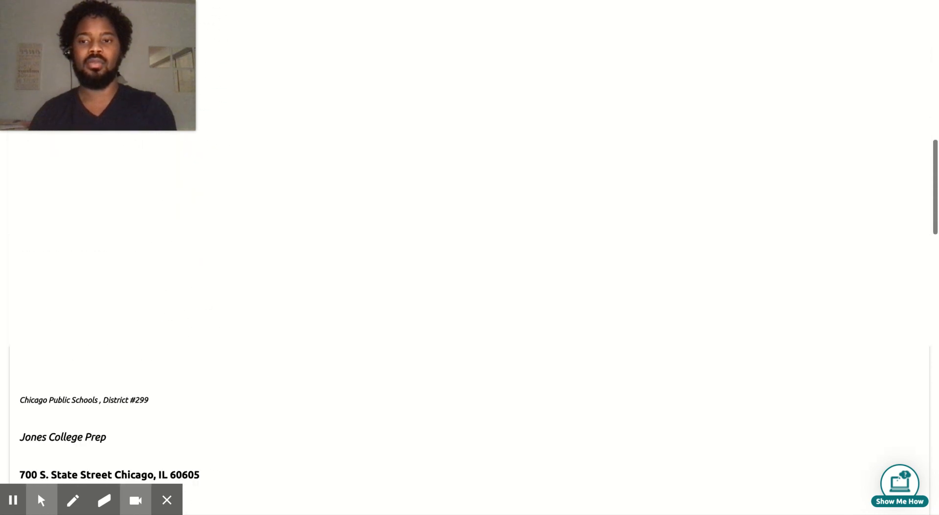
{"action": "scroll", "coordinate": [635, 219], "scroll_direction": "up", "scroll_amount": 5}
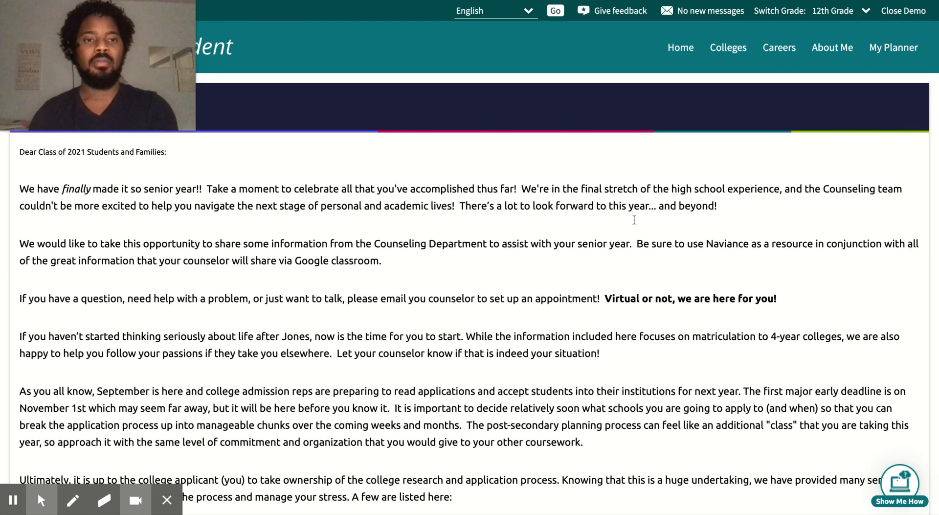
{"action": "left_click", "coordinate": [732, 57]}
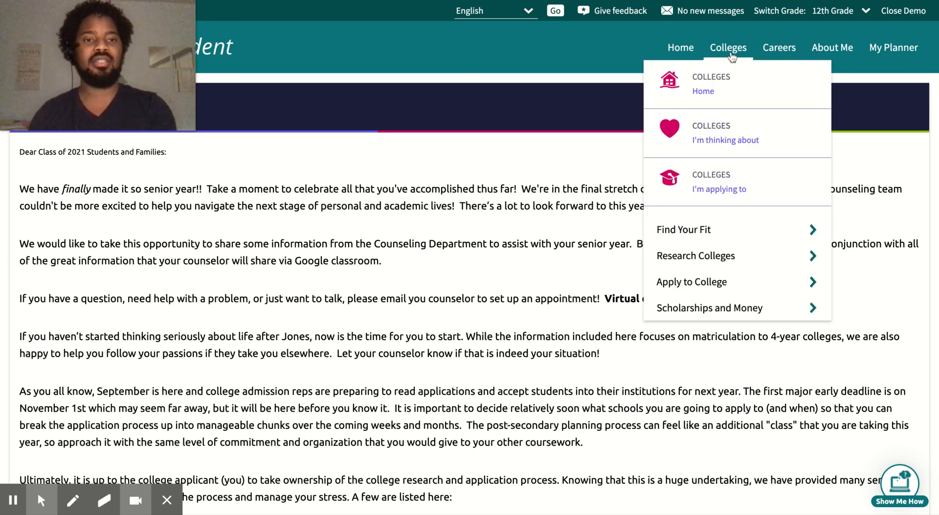
{"action": "left_click", "coordinate": [726, 86]}
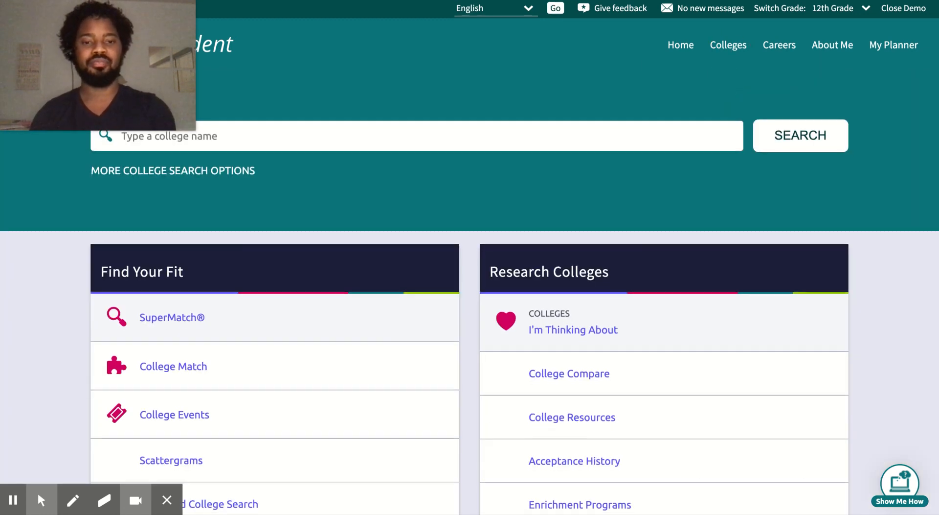
{"action": "scroll", "coordinate": [581, 153], "scroll_direction": "down", "scroll_amount": 2}
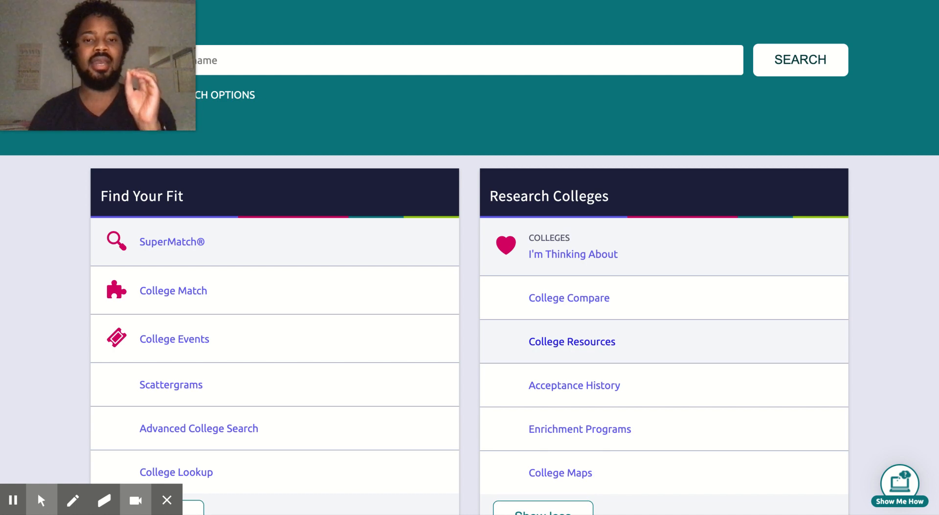
{"action": "left_click", "coordinate": [588, 256]}
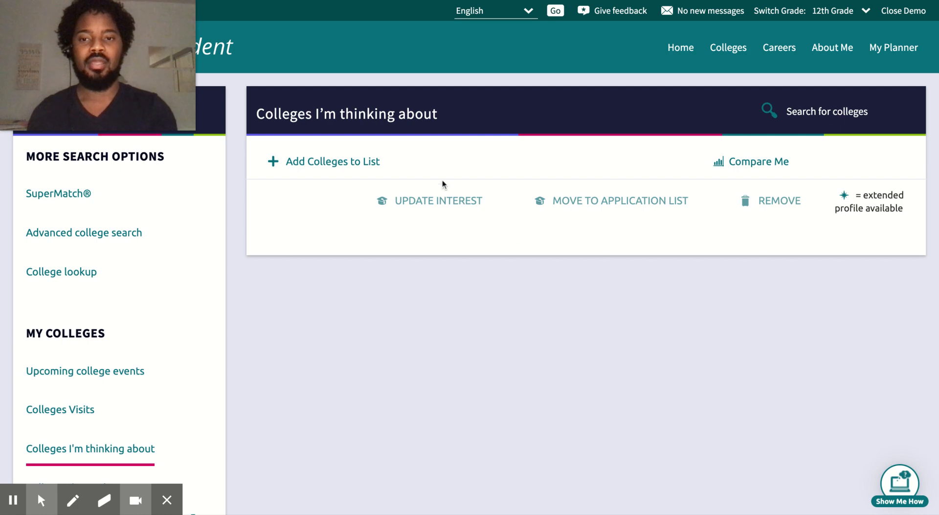
- Start adding colleges to the list and look up "DePaul University" by keyword
{"action": "left_click", "coordinate": [356, 163]}
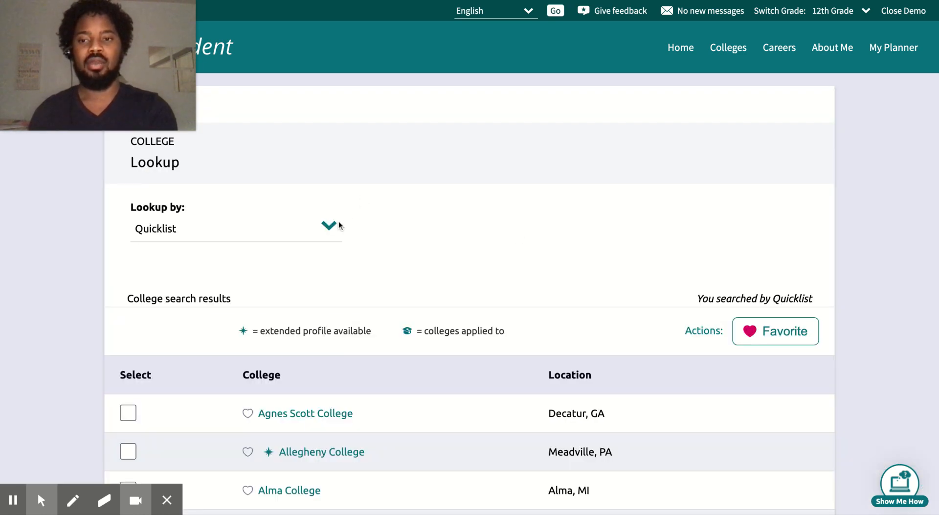
{"action": "left_click", "coordinate": [268, 230]}
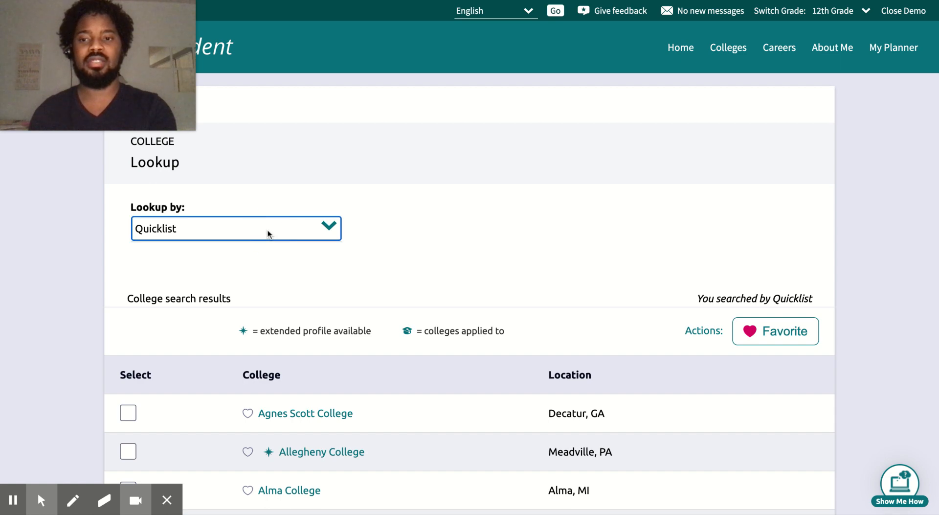
{"action": "left_click", "coordinate": [238, 165]}
{"action": "left_click", "coordinate": [219, 304]}
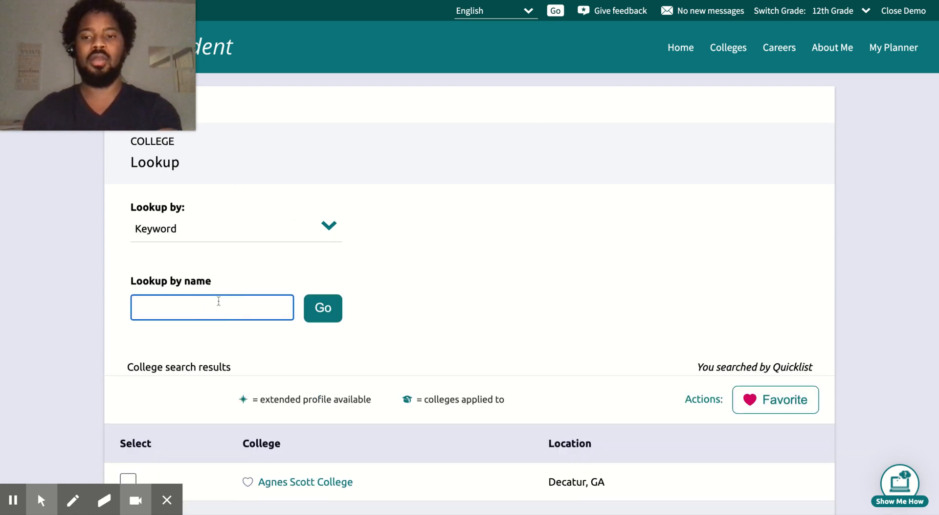
{"action": "type", "text": "DePaul"}
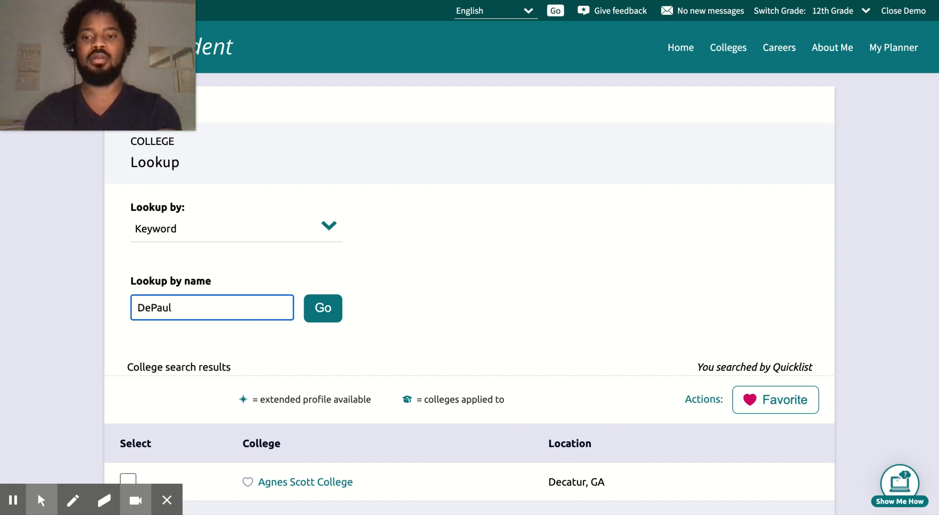
{"action": "type", "text": " University"}
{"action": "key", "text": "Return"}
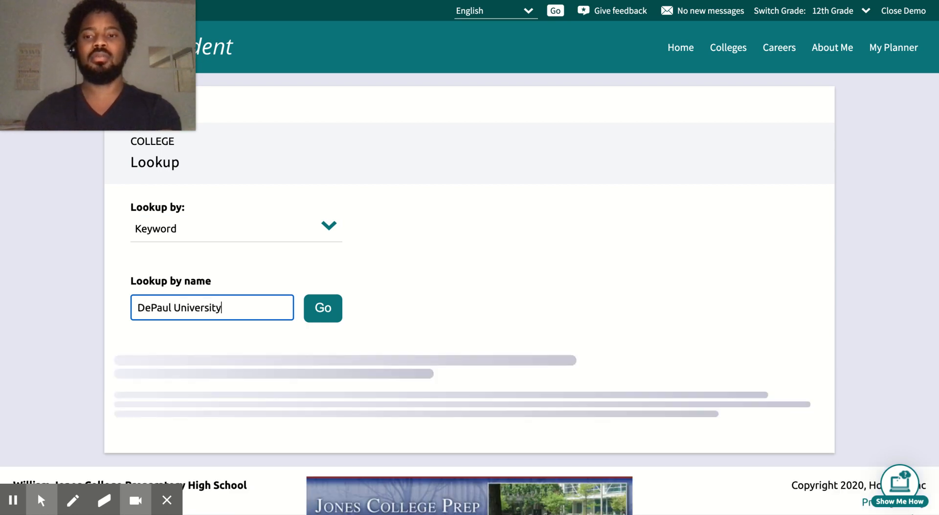
- Mark DePaul University as a favorite in the search results and return to the list of colleges I'm thinking about
{"action": "scroll", "coordinate": [163, 323], "scroll_direction": "down", "scroll_amount": 3}
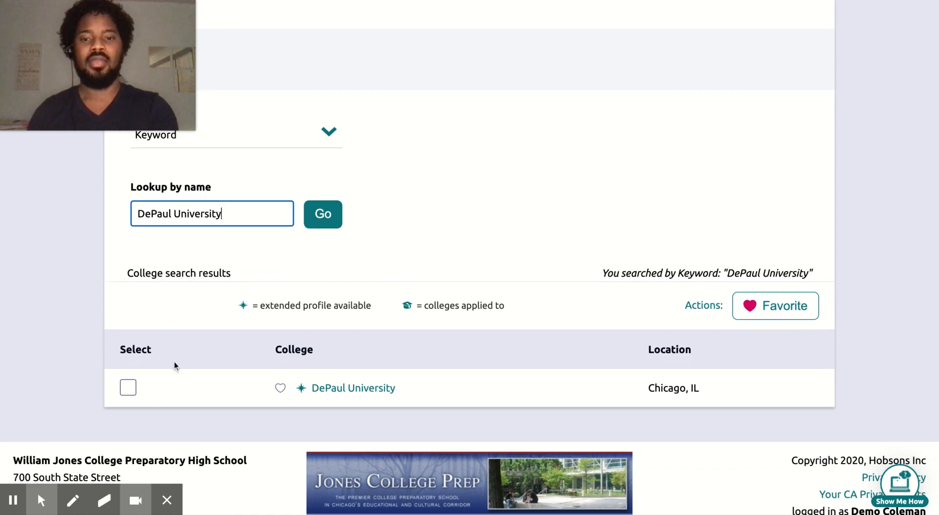
{"action": "left_click", "coordinate": [280, 388]}
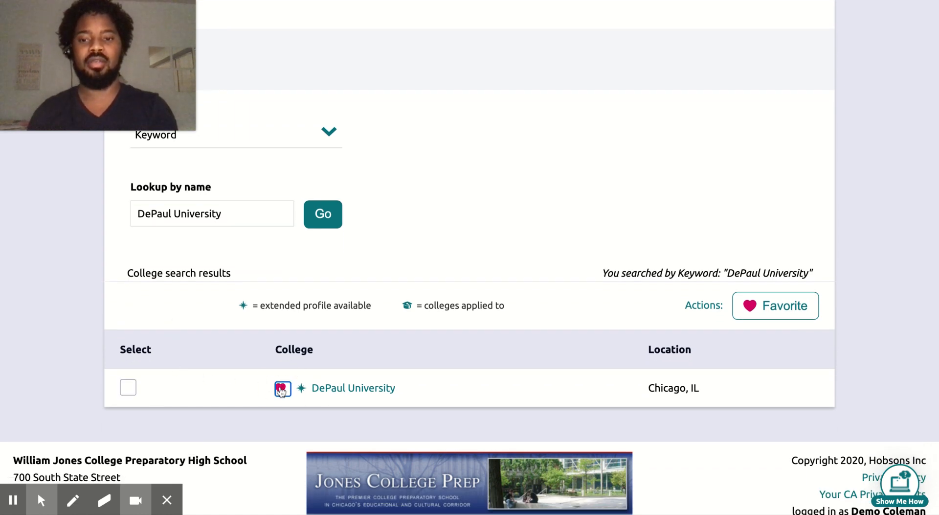
{"action": "scroll", "coordinate": [430, 225], "scroll_direction": "up", "scroll_amount": 2}
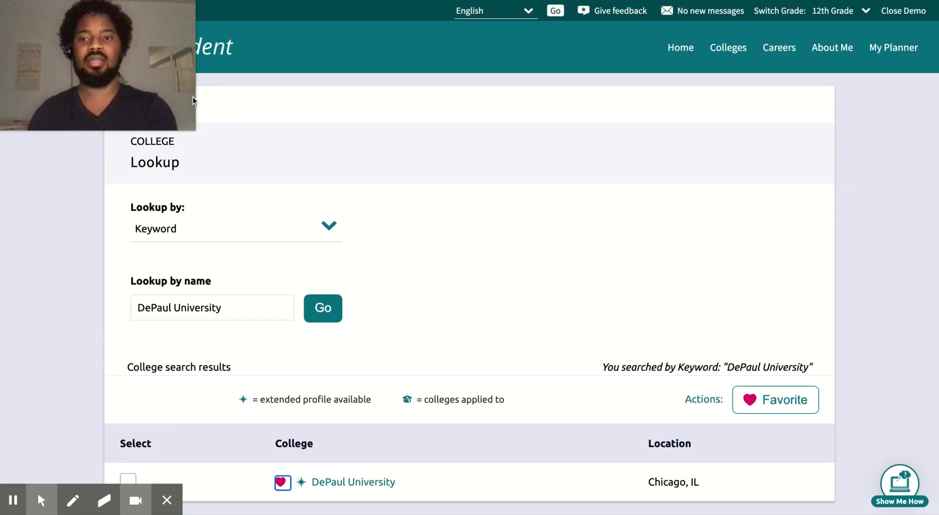
{"action": "mouse_move", "coordinate": [190, 96]}
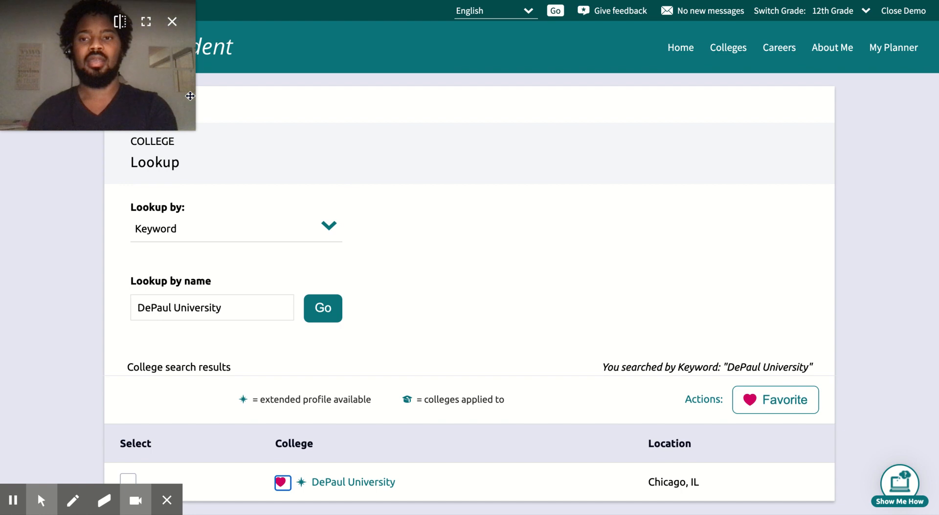
{"action": "left_click", "coordinate": [85, 11]}
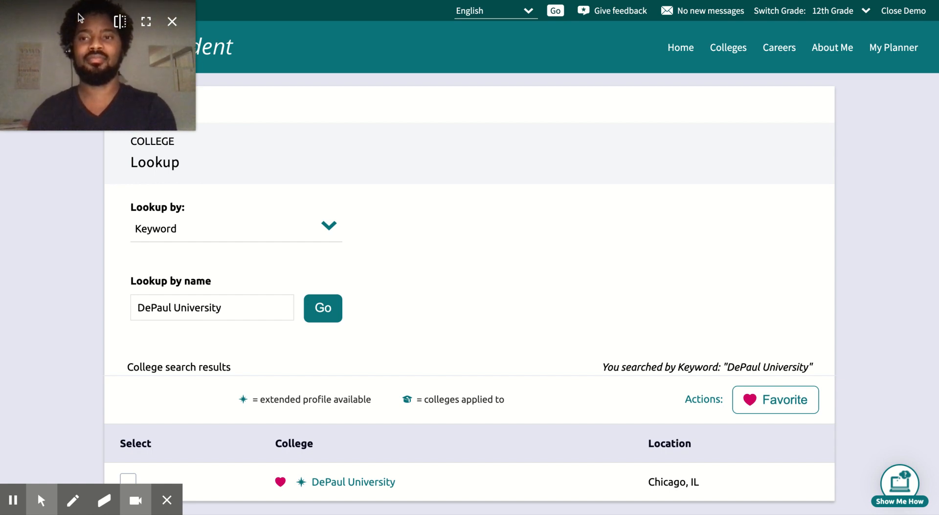
{"action": "left_click_drag", "start_coordinate": [100, 75], "coordinate": [374, 130]}
{"action": "left_click", "coordinate": [146, 108]}
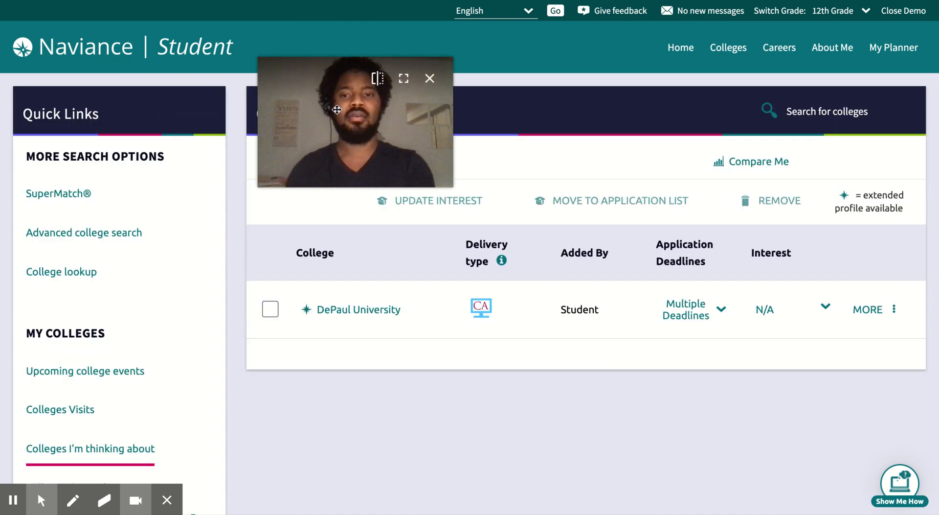
- Show the application deadlines for DePaul University in the list of colleges I'm thinking about
{"action": "left_click_drag", "start_coordinate": [336, 110], "coordinate": [78, 53]}
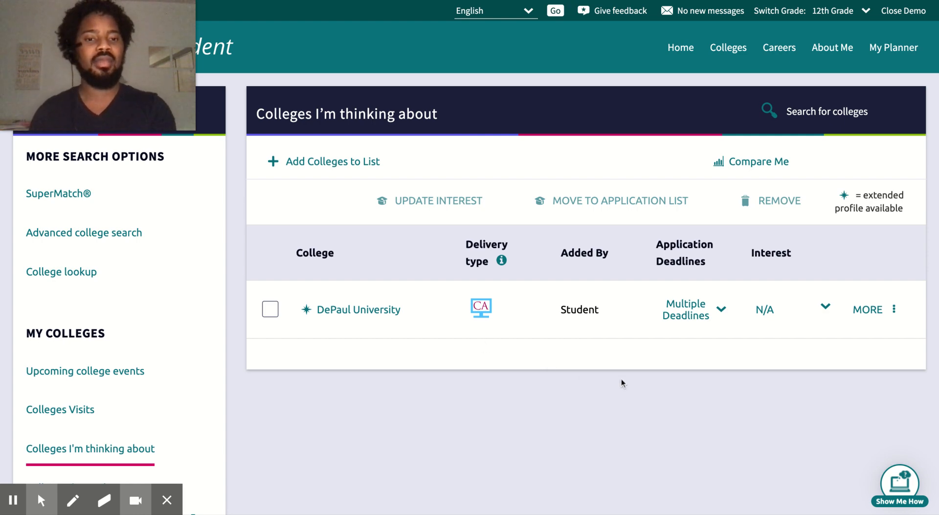
{"action": "left_click", "coordinate": [695, 319]}
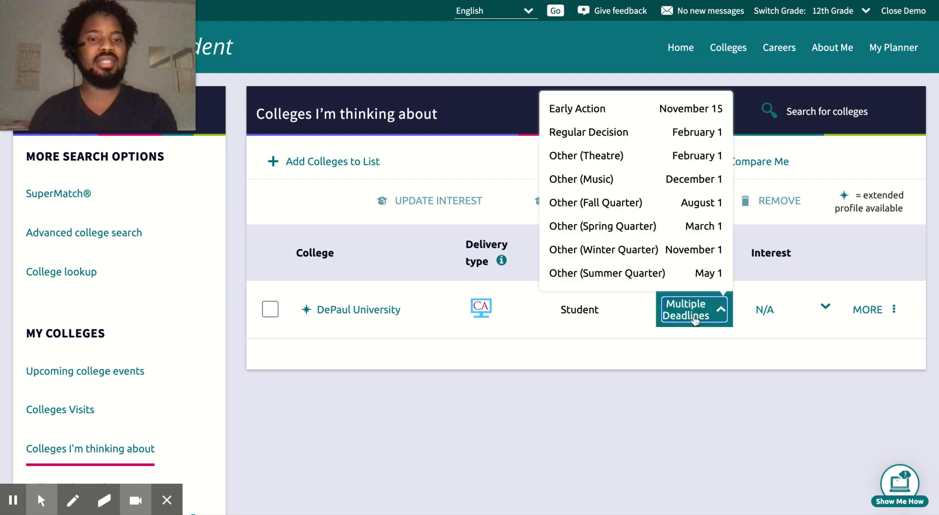
- Close the deadline details and start moving DePaul University to the application list
{"action": "left_click", "coordinate": [695, 319]}
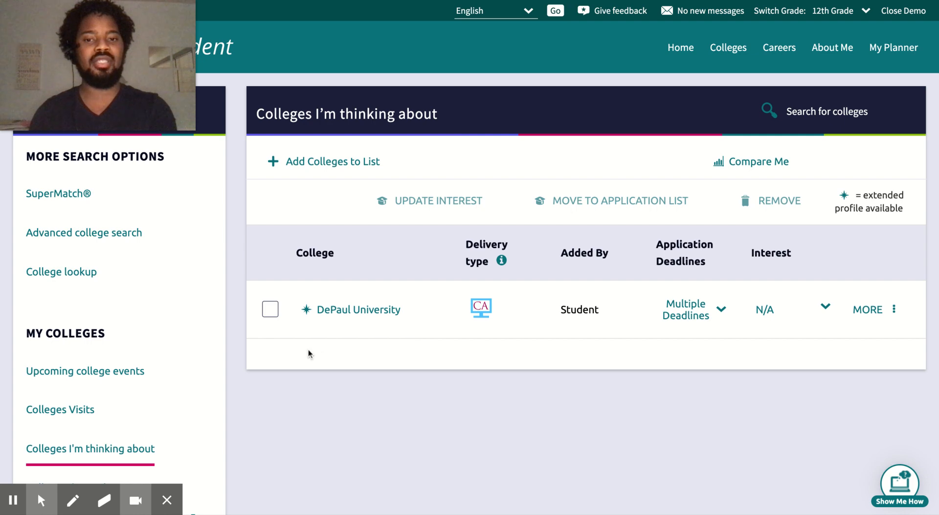
{"action": "left_click", "coordinate": [270, 310]}
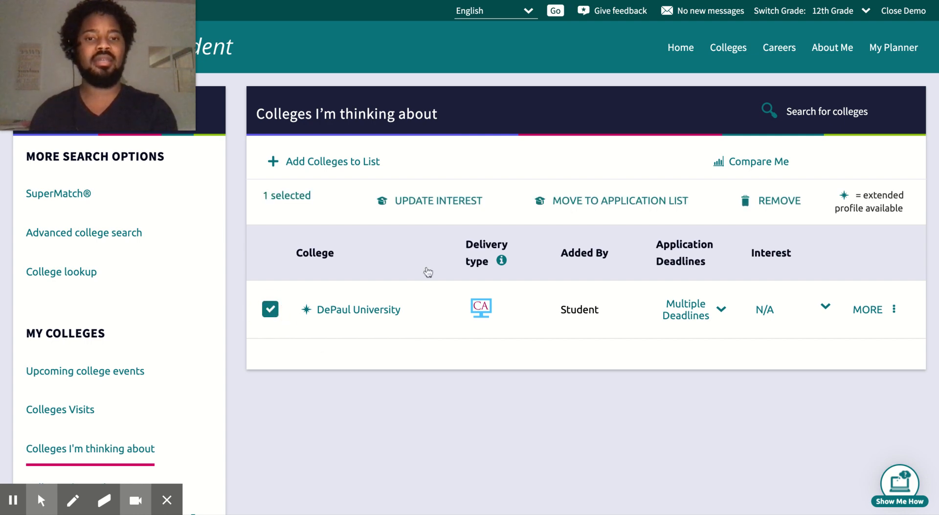
{"action": "left_click", "coordinate": [571, 201]}
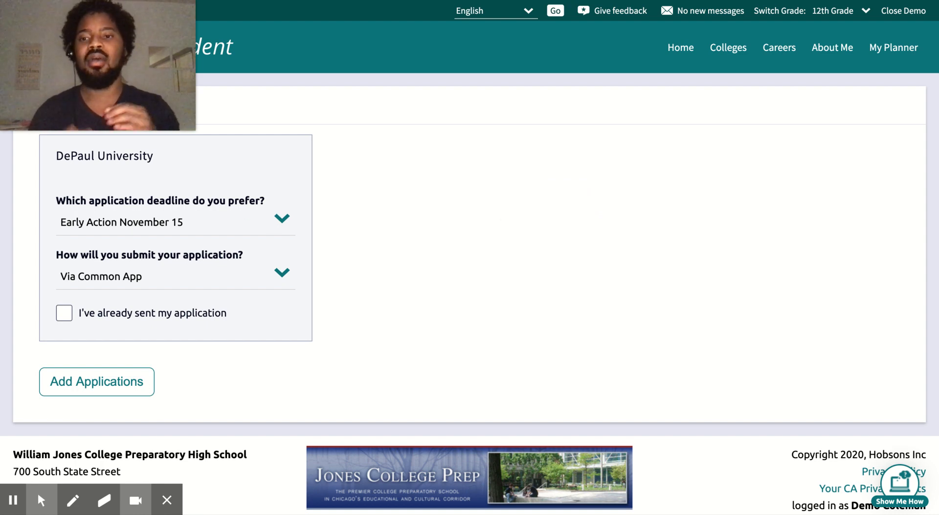
- Add the DePaul University application with the Early Action November 15 deadline and submission via Common App
{"action": "left_click", "coordinate": [280, 219]}
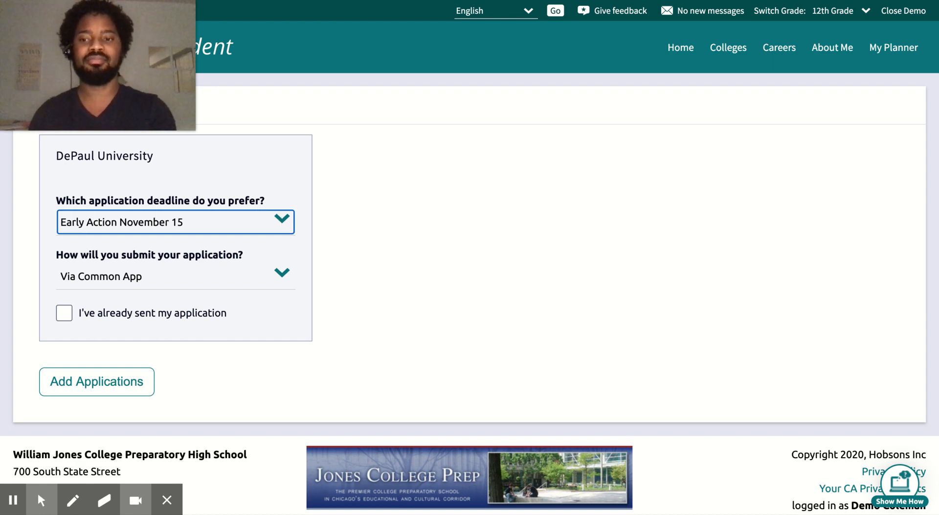
{"action": "left_click", "coordinate": [270, 278]}
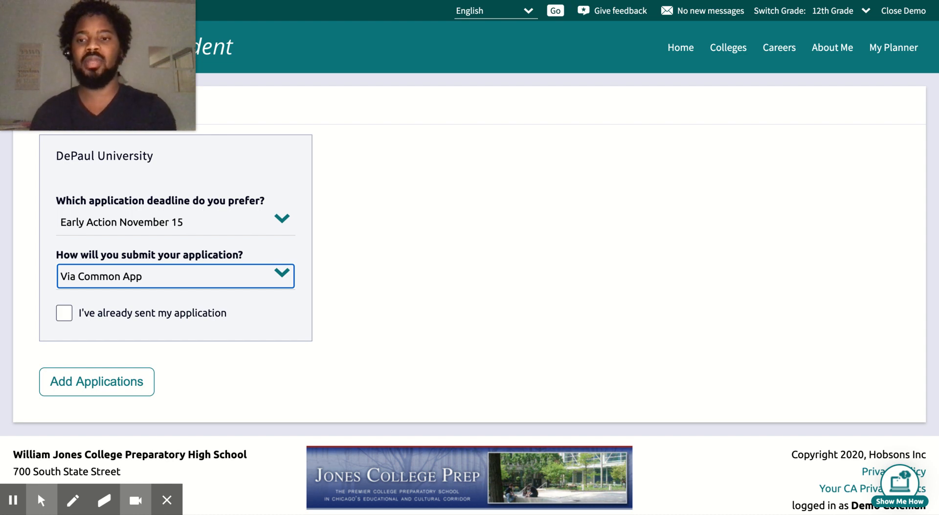
{"action": "left_click", "coordinate": [143, 383]}
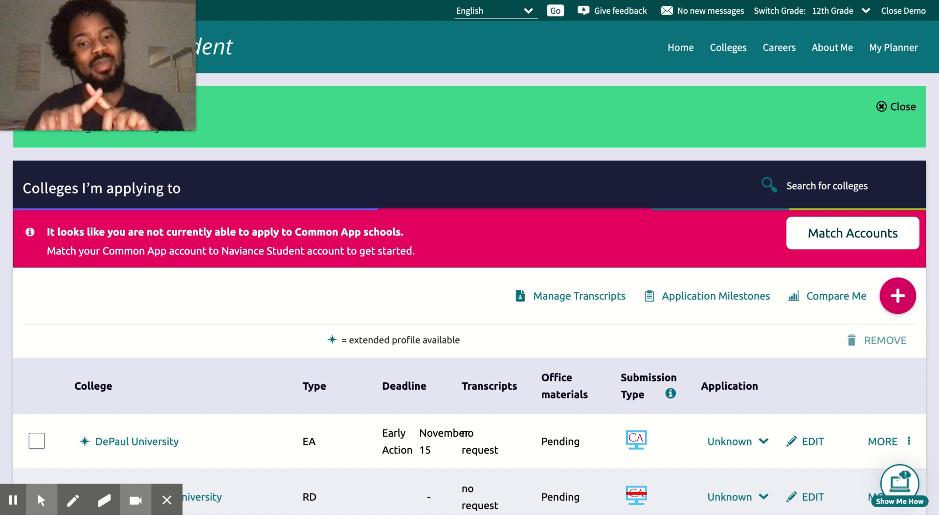
- Show the submission type explanation for Northern Illinois University in the list of colleges I'm applying to
{"action": "scroll", "coordinate": [153, 360], "scroll_direction": "down", "scroll_amount": 4}
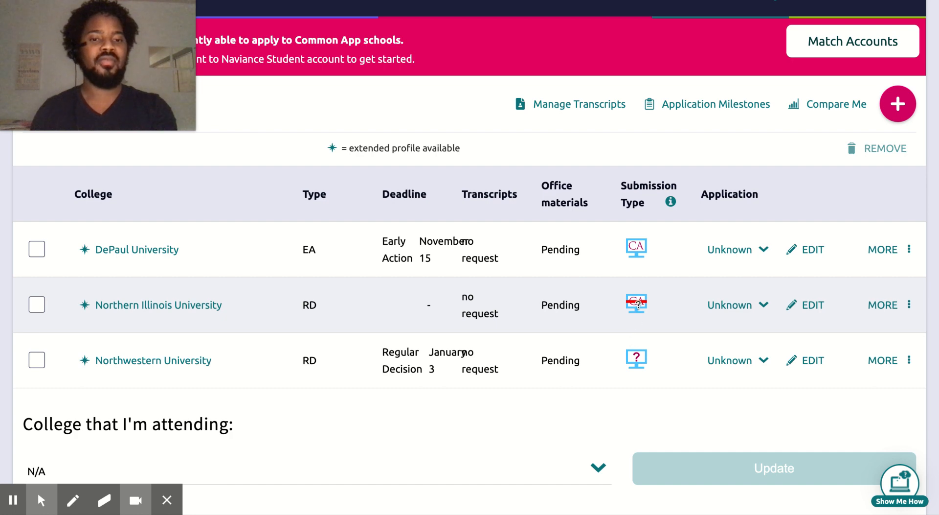
{"action": "left_click", "coordinate": [638, 304]}
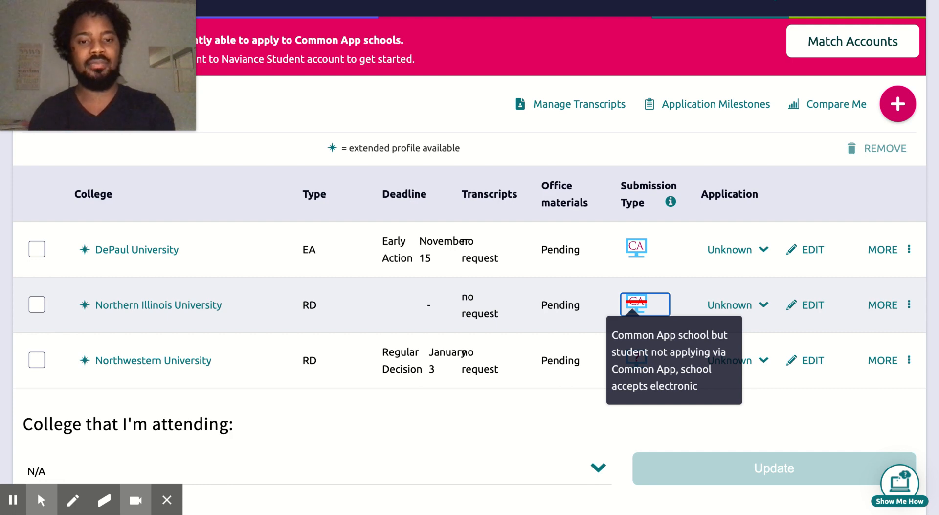
- Return to the Colleges home page
{"action": "scroll", "coordinate": [469, 259], "scroll_direction": "up", "scroll_amount": 4}
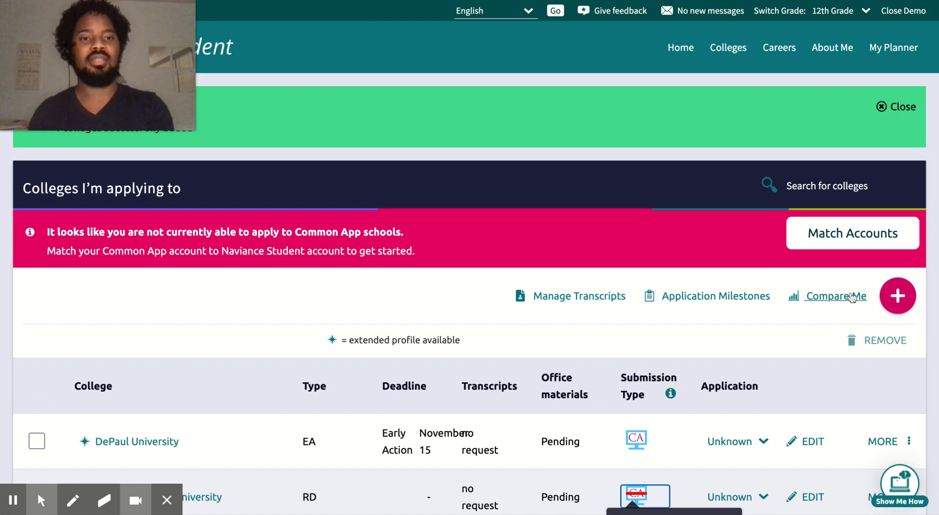
{"action": "left_click", "coordinate": [741, 59]}
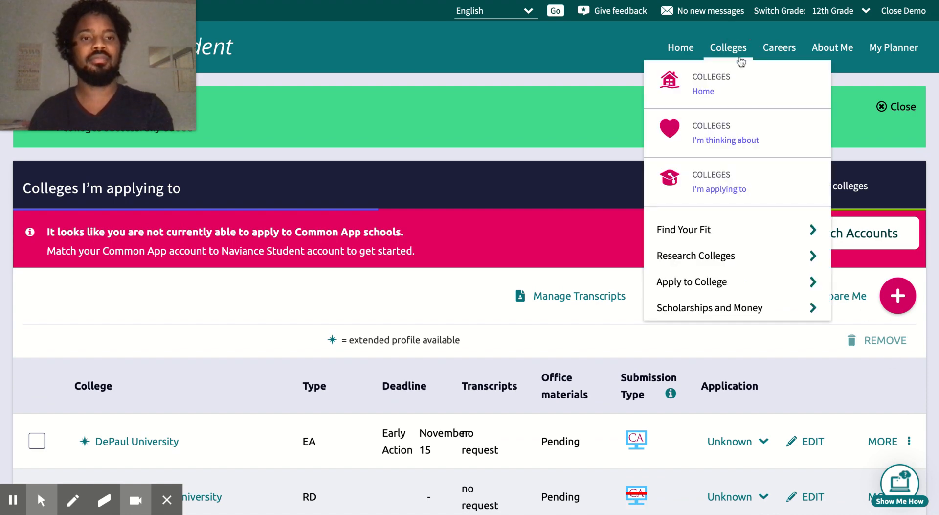
{"action": "left_click", "coordinate": [729, 82]}
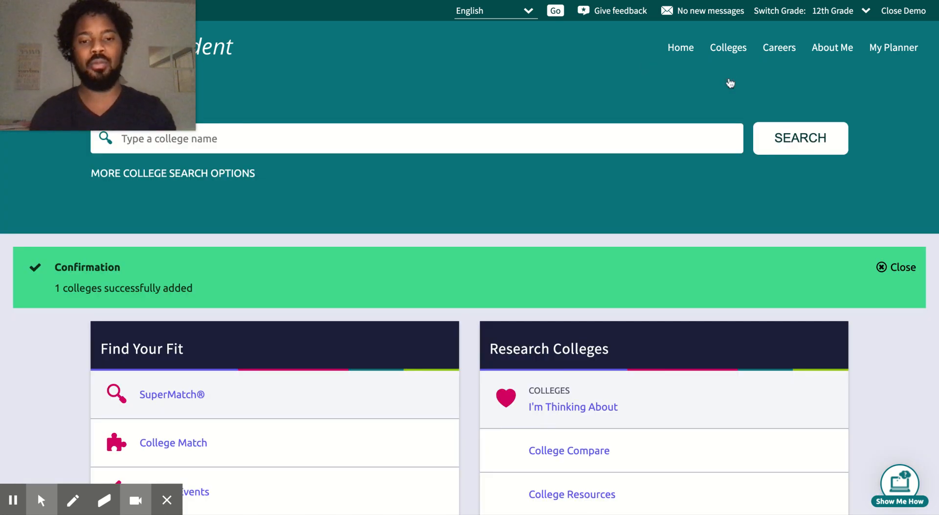
- Open Letters of Recommendation for college applications and start a new recommendation request
{"action": "scroll", "coordinate": [729, 82], "scroll_direction": "down", "scroll_amount": 9}
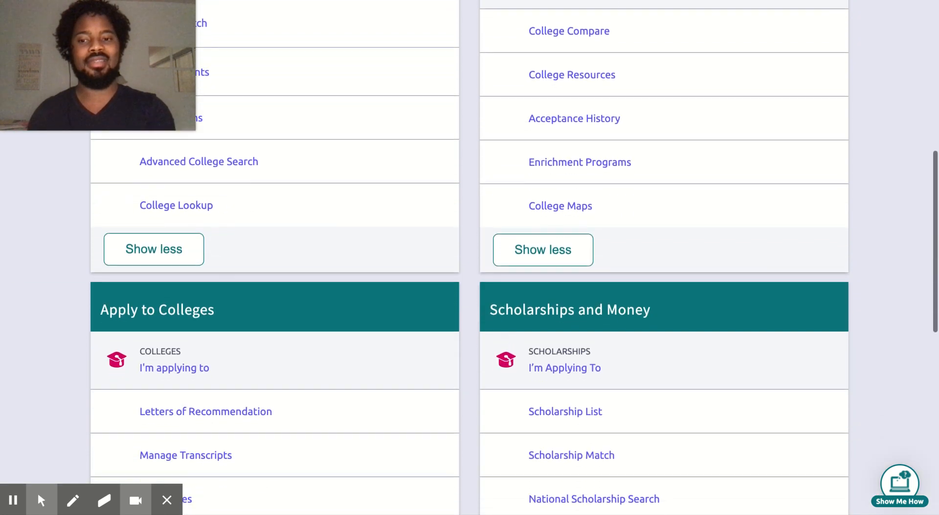
{"action": "scroll", "coordinate": [686, 114], "scroll_direction": "down", "scroll_amount": 3}
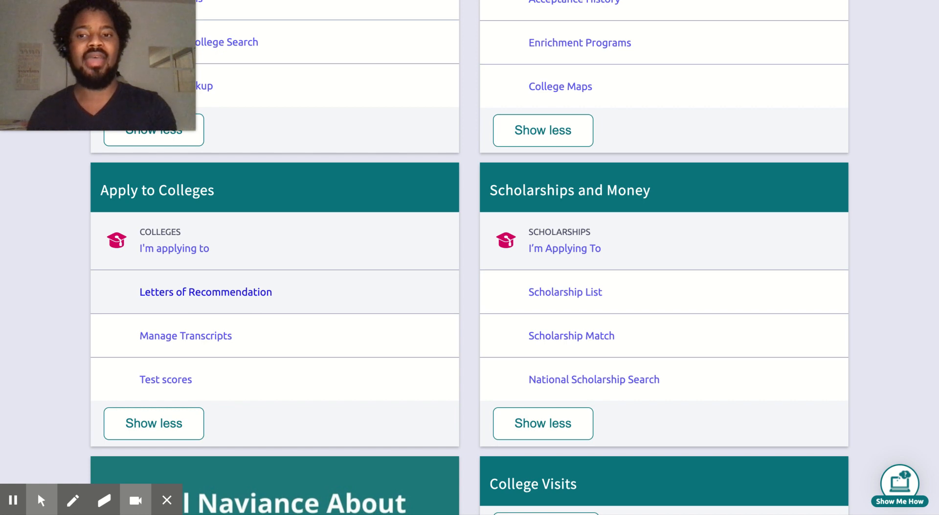
{"action": "left_click", "coordinate": [232, 294]}
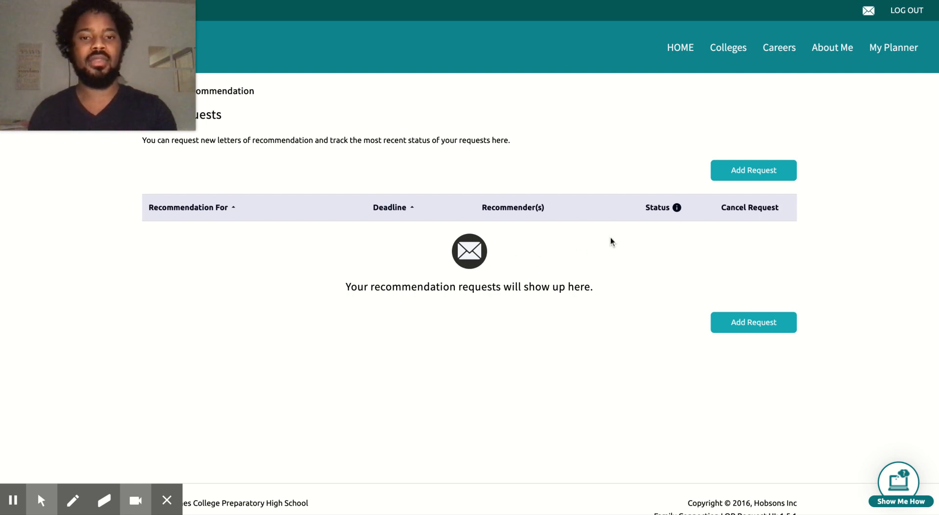
{"action": "left_click", "coordinate": [738, 169]}
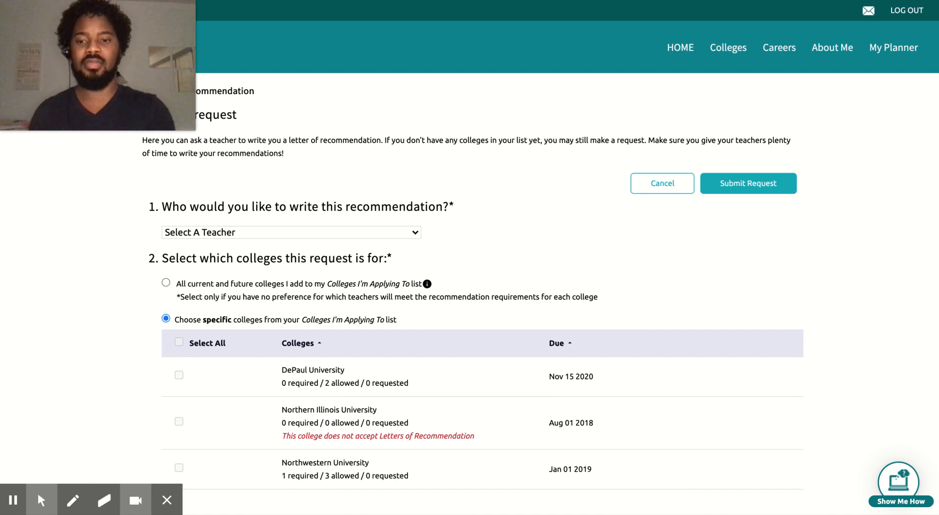
- Select the teacher to write the recommendation, try the all current and future colleges option, and set the request to specific colleges
{"action": "left_click", "coordinate": [339, 433]}
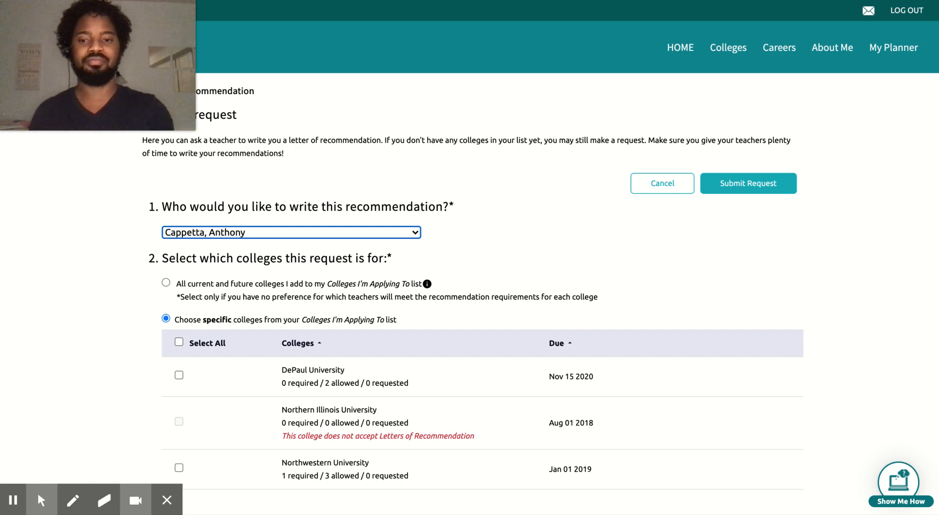
{"action": "scroll", "coordinate": [540, 258], "scroll_direction": "down", "scroll_amount": 3}
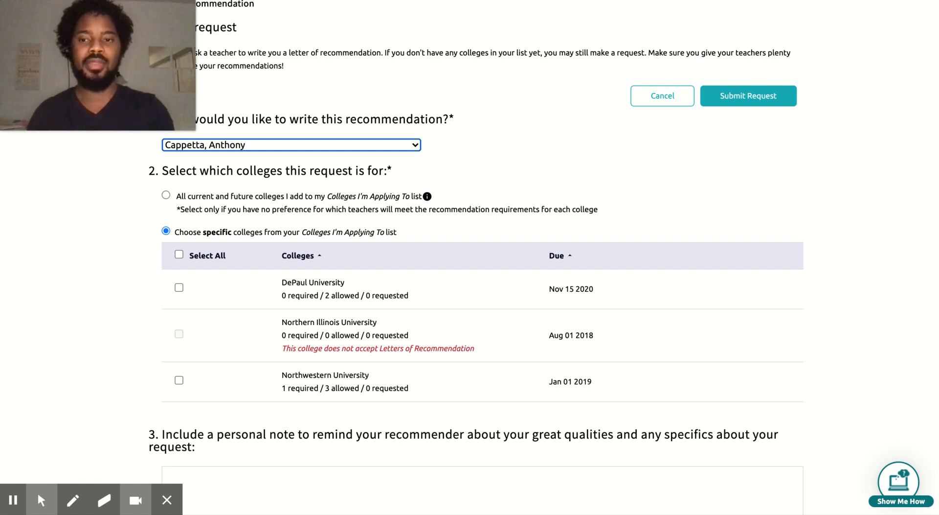
{"action": "left_click", "coordinate": [165, 195]}
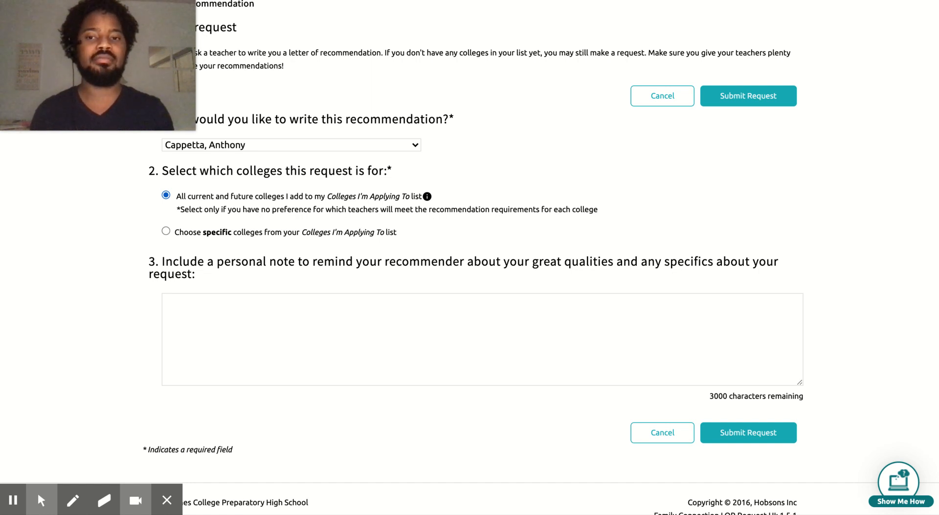
{"action": "left_click", "coordinate": [164, 232]}
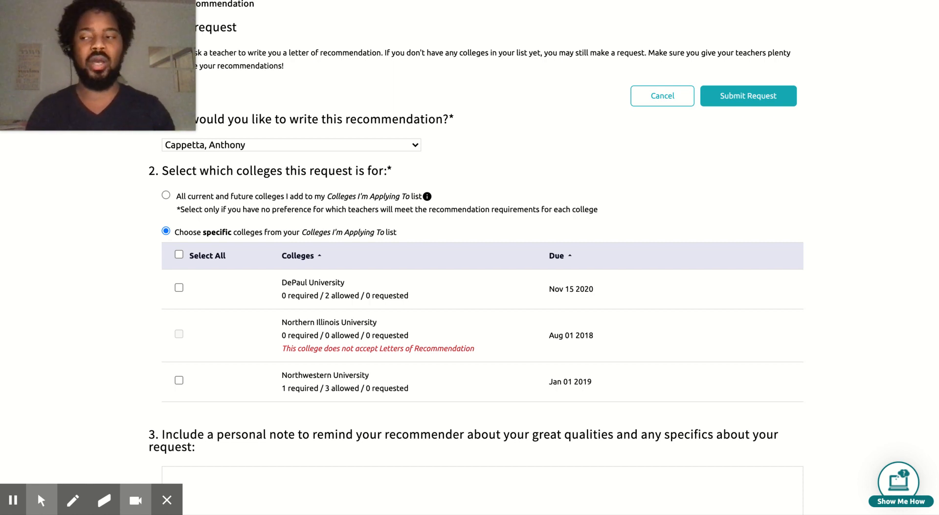
- Start the personal note to the recommender in the recommendation request
{"action": "scroll", "coordinate": [251, 273], "scroll_direction": "down", "scroll_amount": 2}
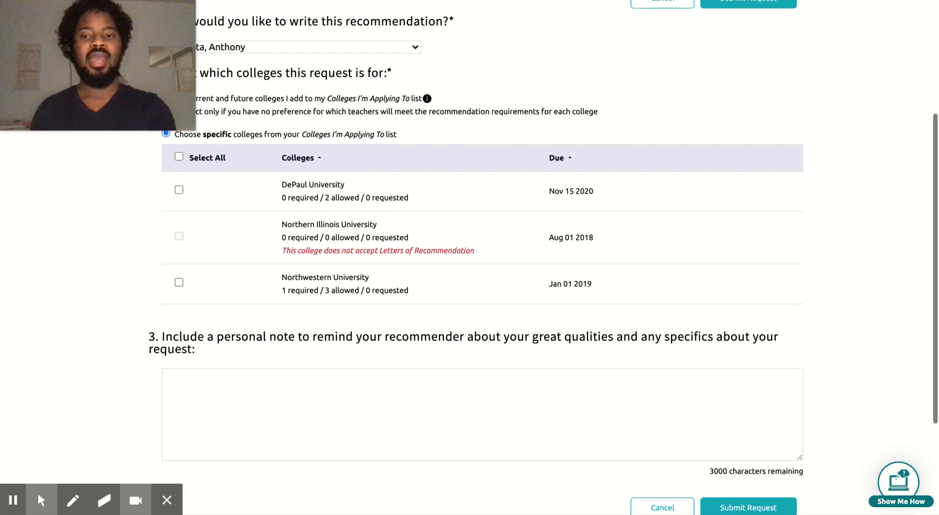
{"action": "scroll", "coordinate": [272, 193], "scroll_direction": "down", "scroll_amount": 1}
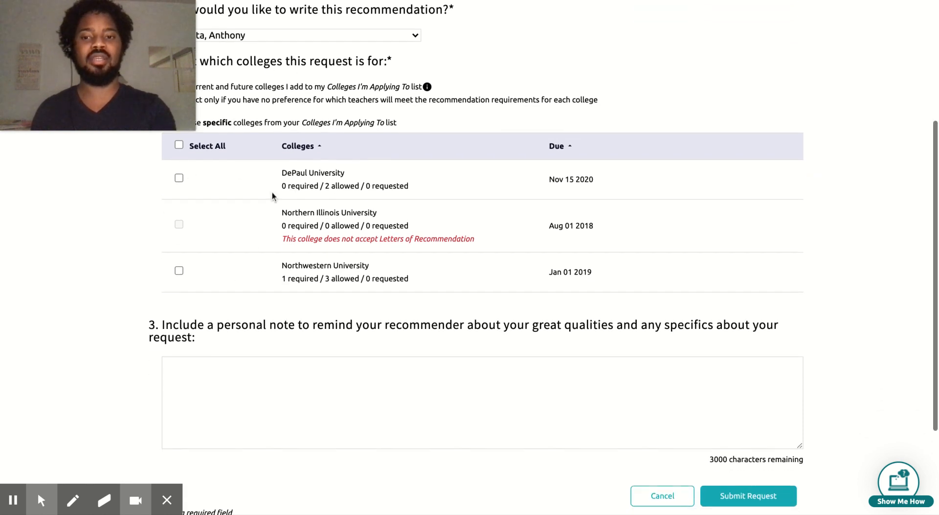
{"action": "left_click", "coordinate": [272, 332]}
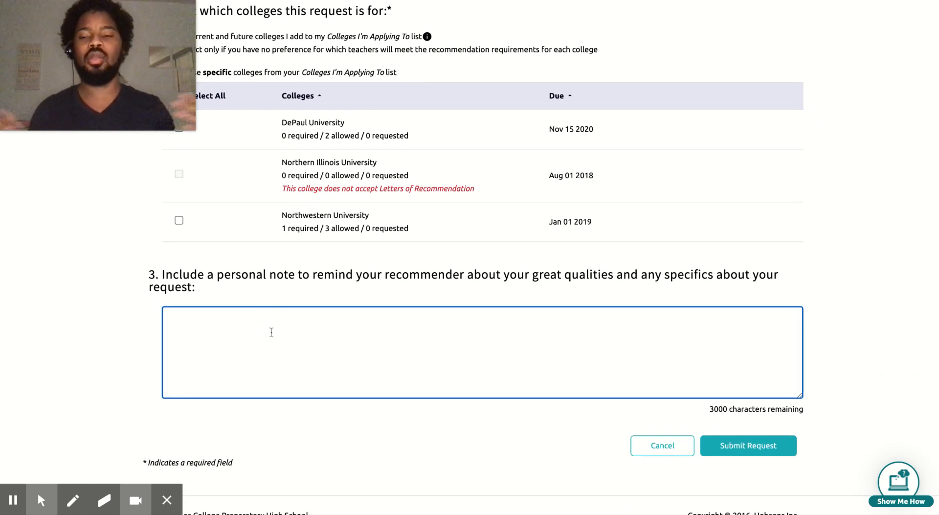